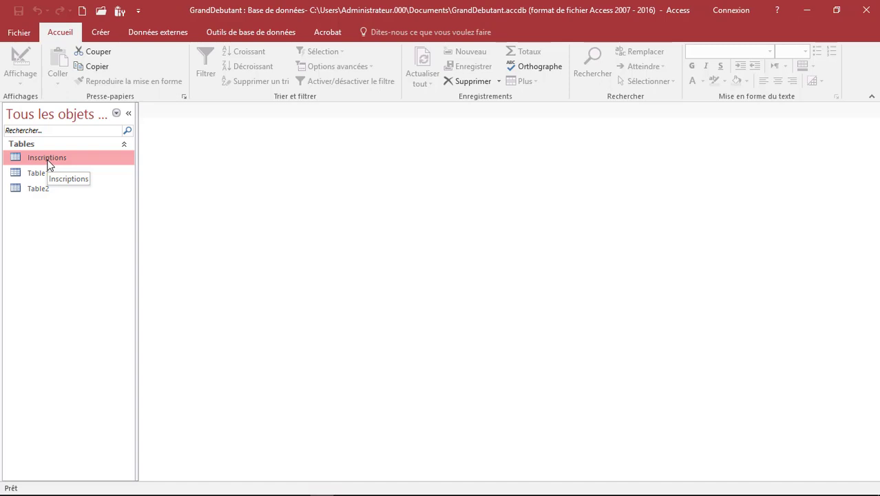
# Open the Inscriptions table in Design view and compare its field names with the column headings in Datasheet view
pyautogui.doubleClick(49, 163)
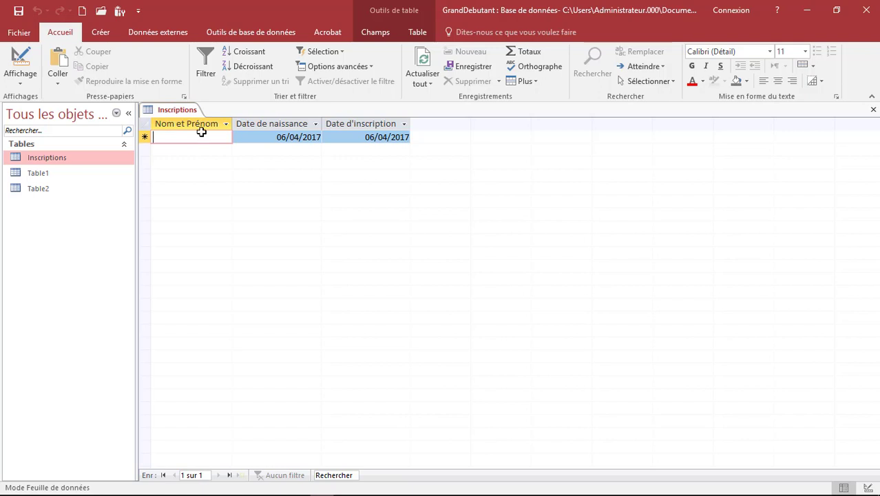
pyautogui.click(23, 58)
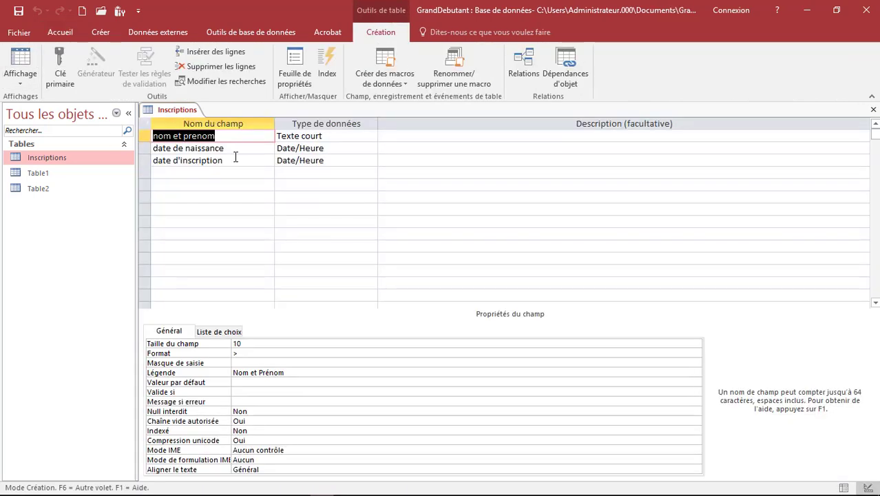
pyautogui.click(254, 138)
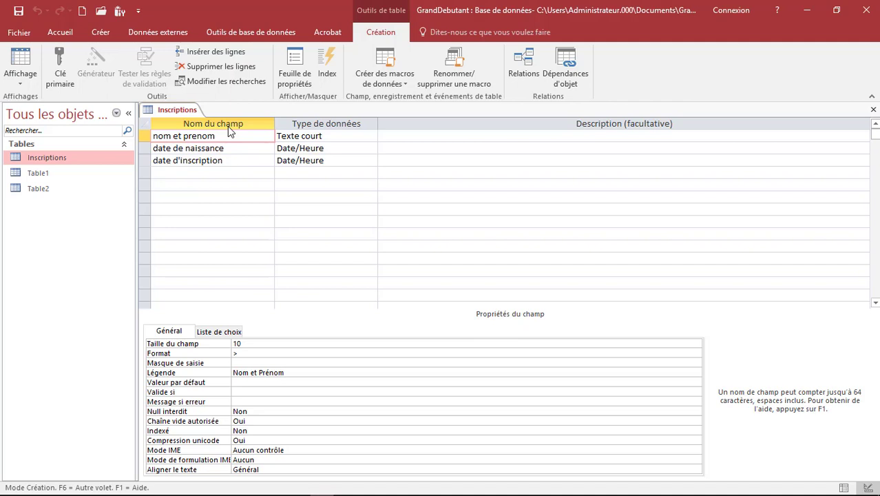
pyautogui.click(23, 62)
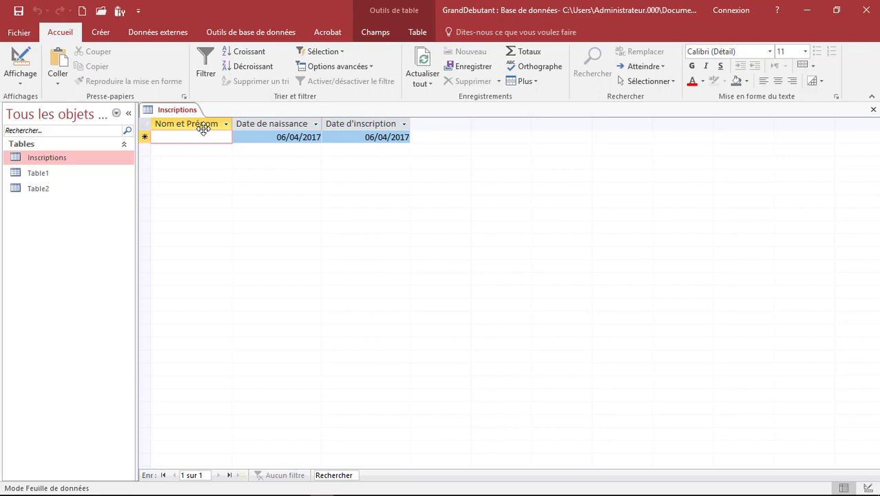
pyautogui.click(20, 64)
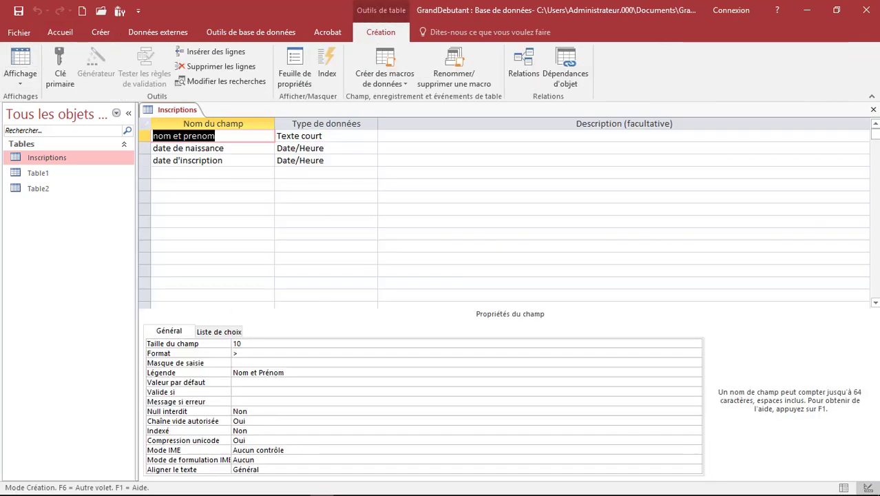
pyautogui.click(424, 139)
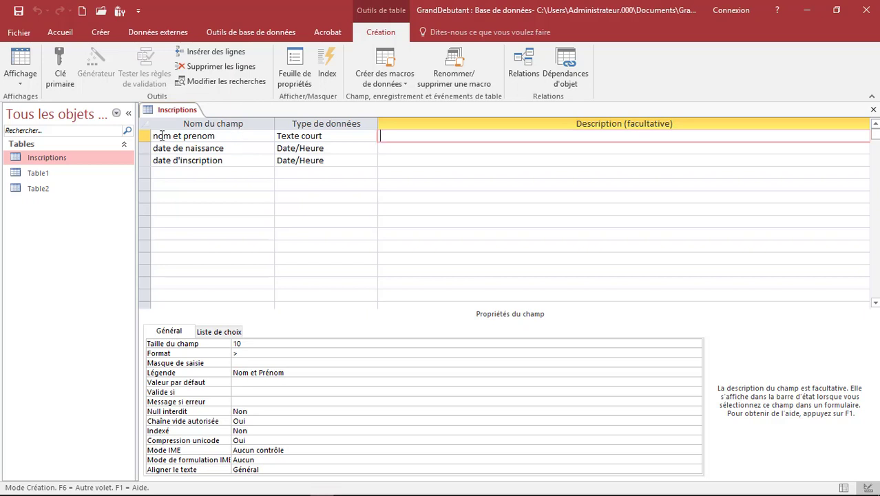
# Add a field named nom_et_prenom with the Texte court data type below the existing fields of the Inscriptions table
pyautogui.click(177, 184)
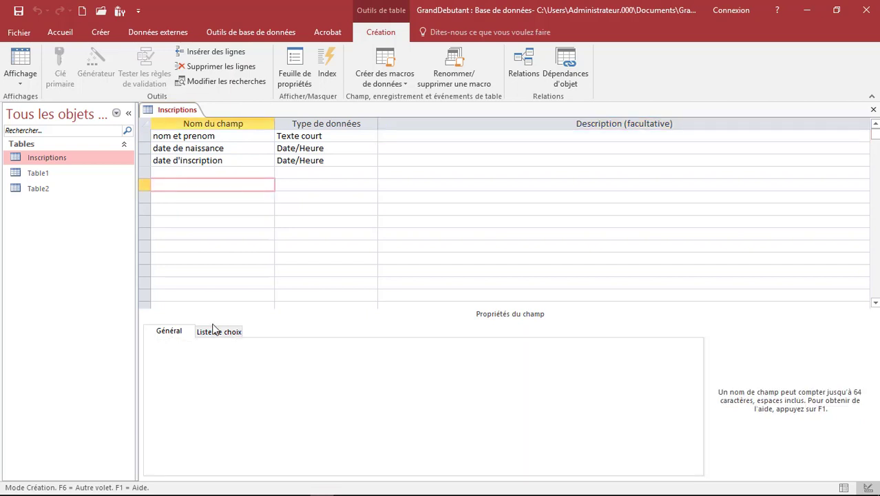
pyautogui.write('nom_et_preno')
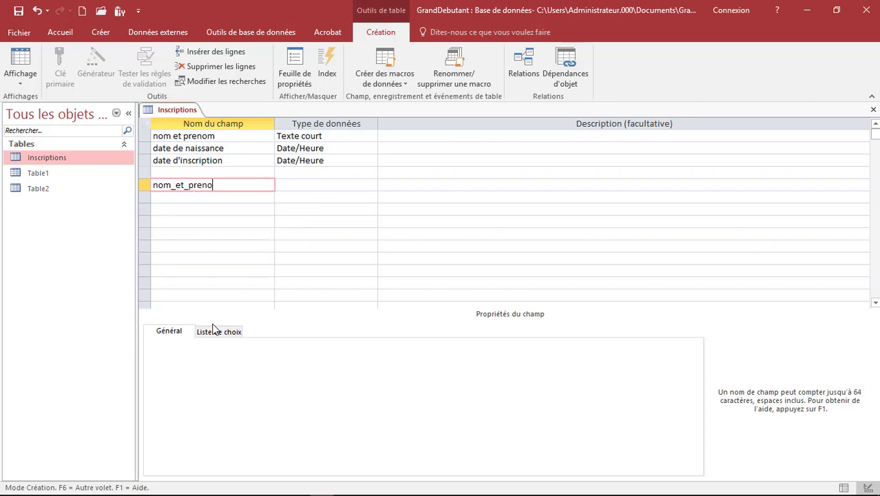
pyautogui.write('m')
pyautogui.press('Return')
pyautogui.press('Return')
pyautogui.press('Return')
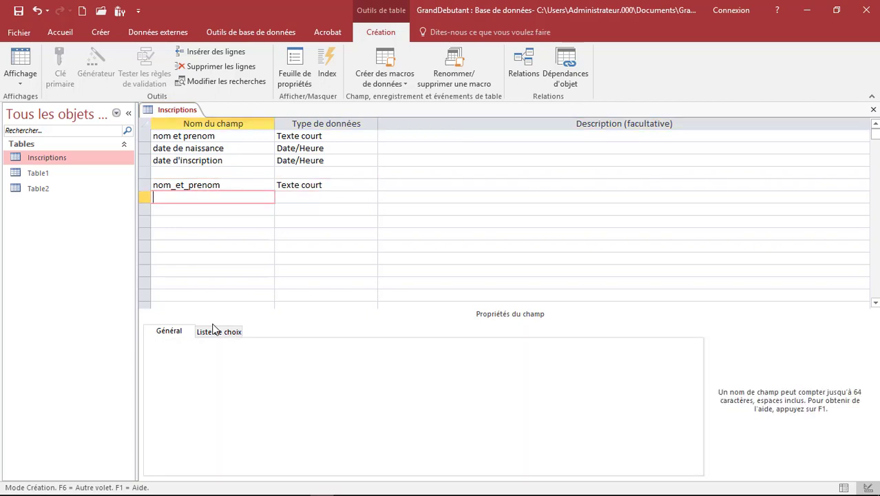
# Add a Texte court field named NometPrenom, save the table and display it in Datasheet view
pyautogui.write('NometPrenom')
pyautogui.press('Tab')
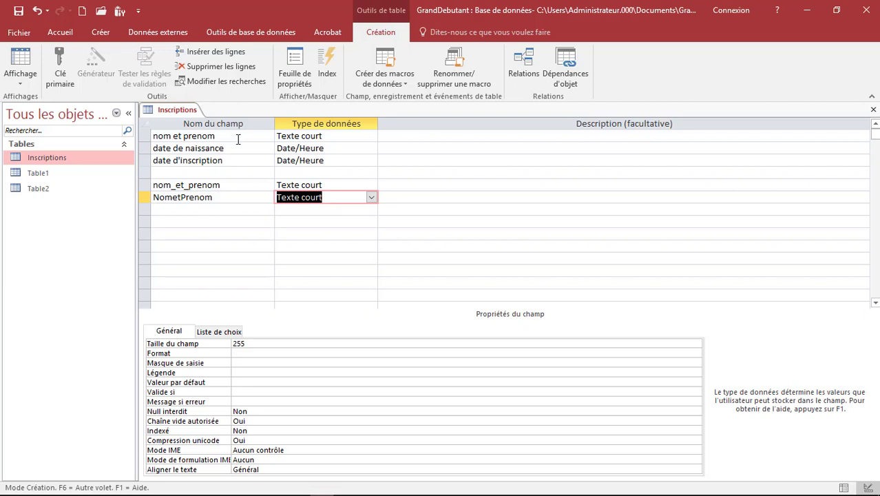
pyautogui.click(23, 65)
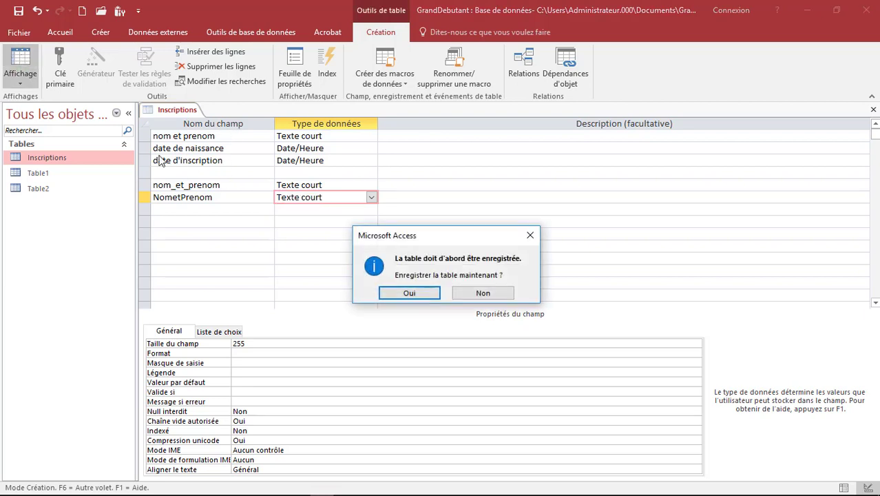
pyautogui.click(408, 292)
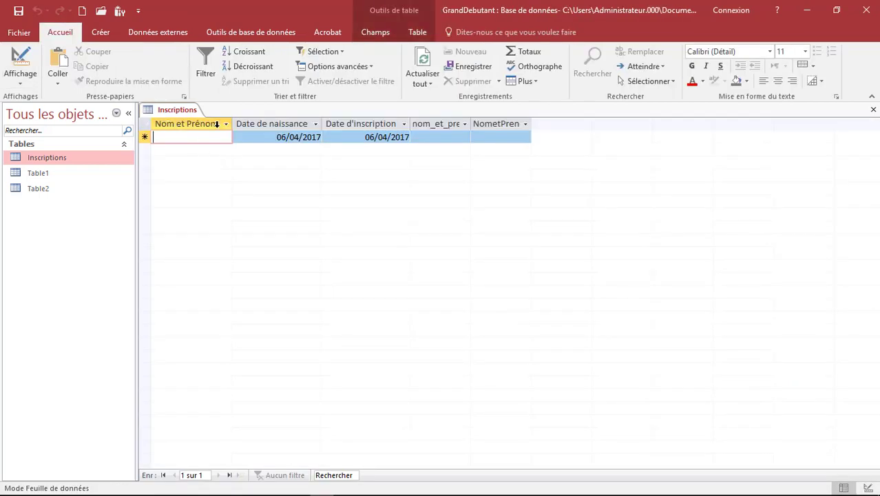
# Examine the Légende property of the nom et prenom field and compare it with the column heading in Datasheet view
pyautogui.click(23, 58)
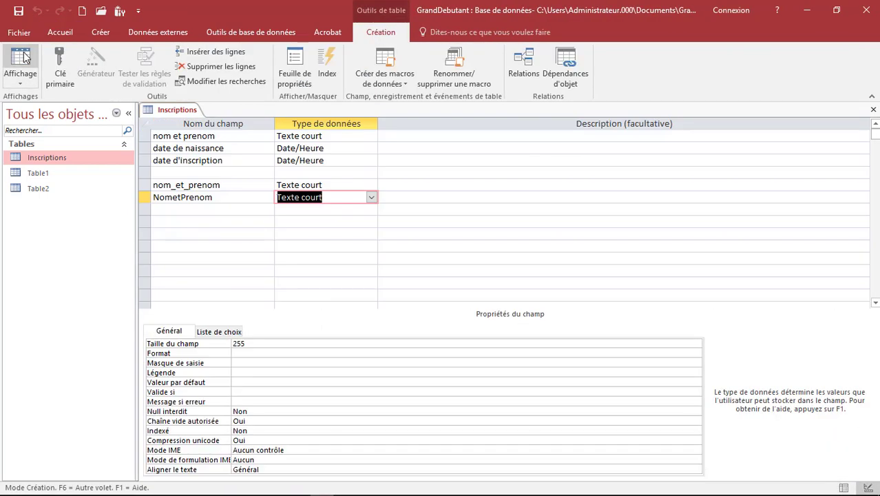
pyautogui.click(432, 134)
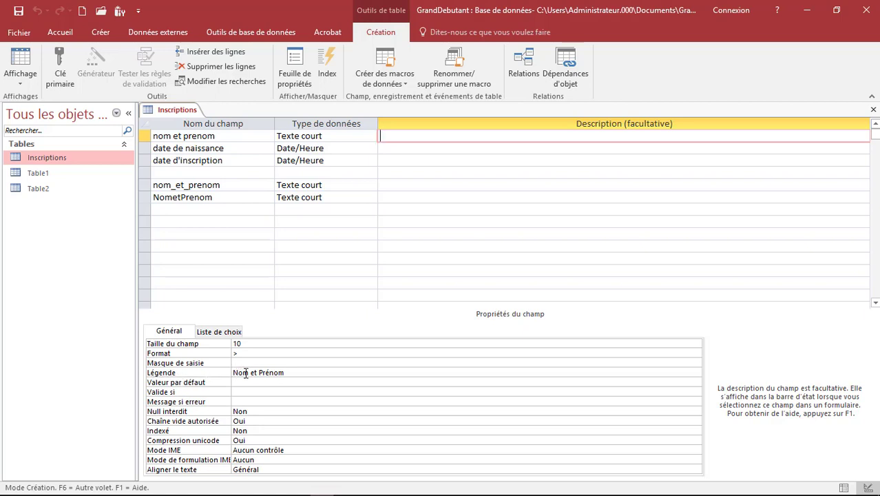
pyautogui.click(306, 372)
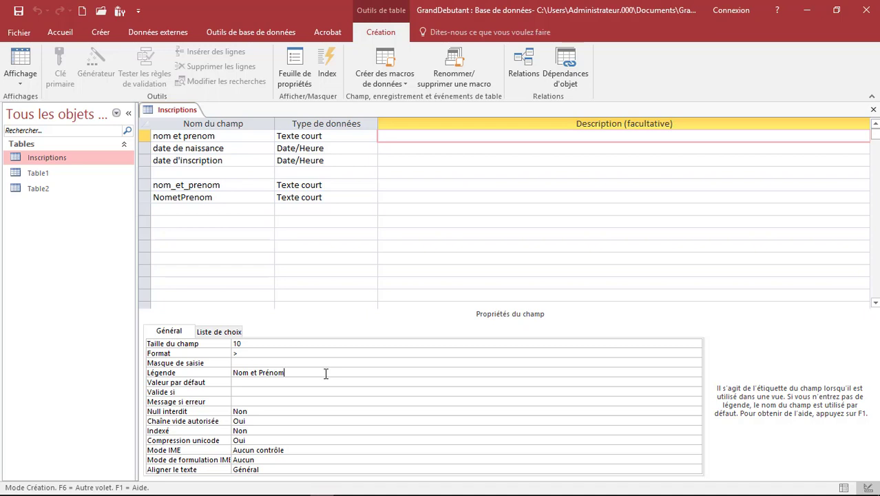
pyautogui.moveTo(303, 373); pyautogui.dragTo(246, 373)
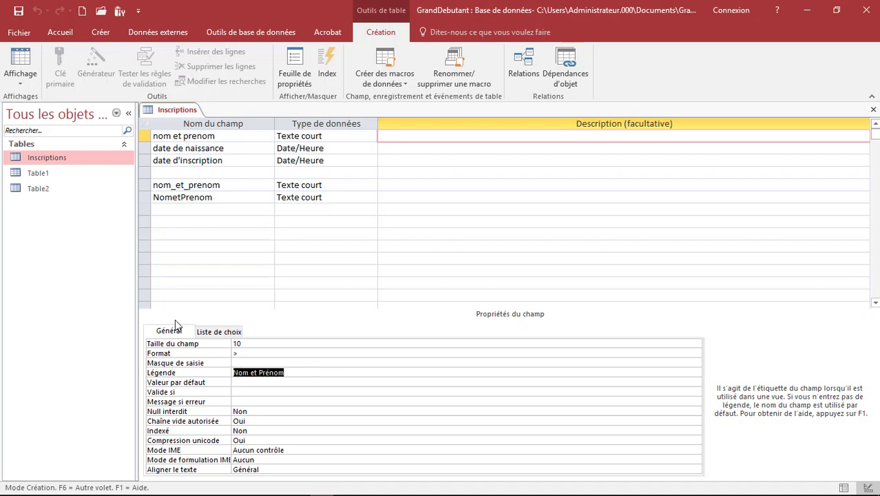
pyautogui.click(20, 59)
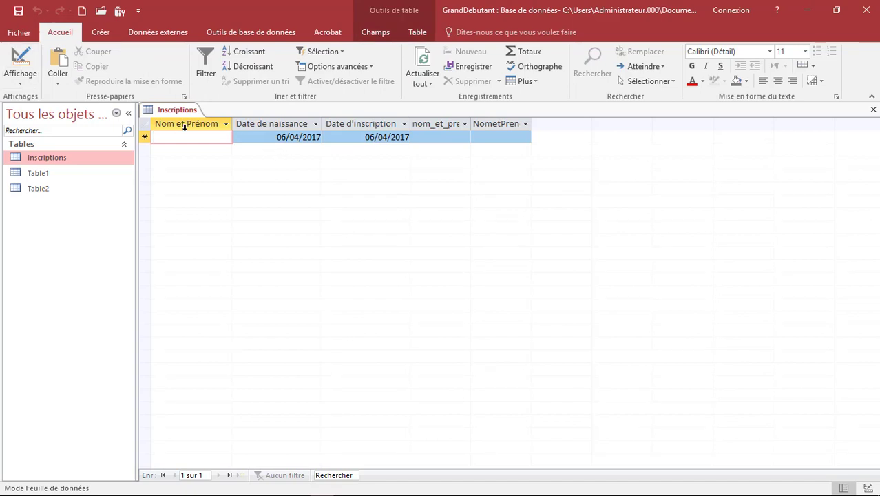
pyautogui.click(21, 59)
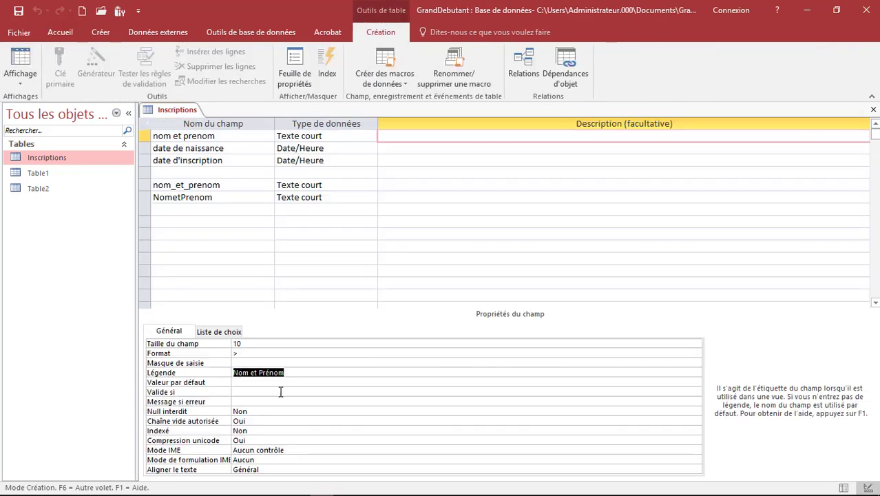
# Clear the Légende of the nom et prenom field, save the table and display it in Datasheet view
pyautogui.click(299, 373)
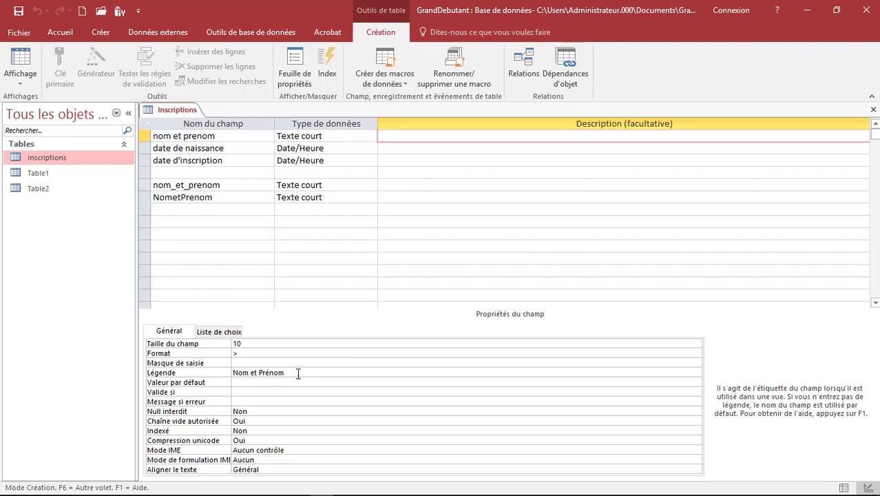
pyautogui.press('BackSpace')
pyautogui.press('BackSpace')
pyautogui.press('BackSpace')
pyautogui.press('BackSpace')
pyautogui.press('BackSpace')
pyautogui.press('BackSpace')
pyautogui.press('BackSpace')
pyautogui.press('BackSpace')
pyautogui.press('BackSpace')
pyautogui.press('BackSpace')
pyautogui.press('BackSpace')
pyautogui.press('BackSpace')
pyautogui.press('BackSpace')
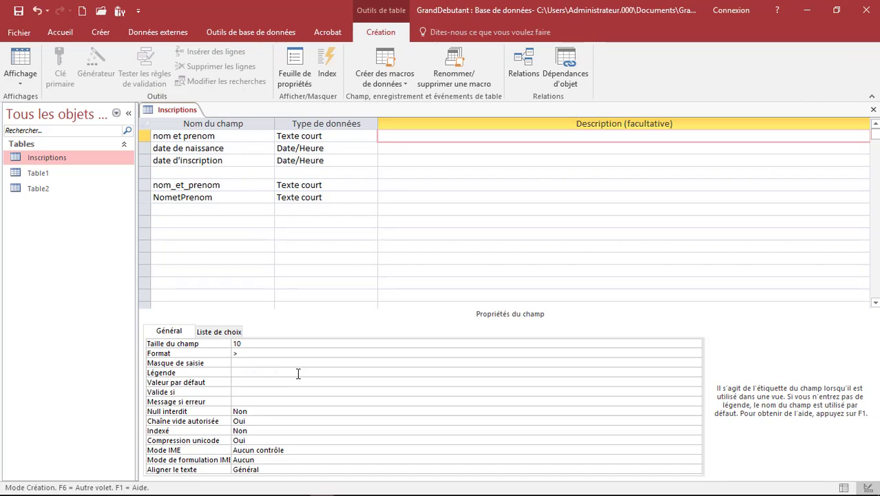
pyautogui.click(248, 136)
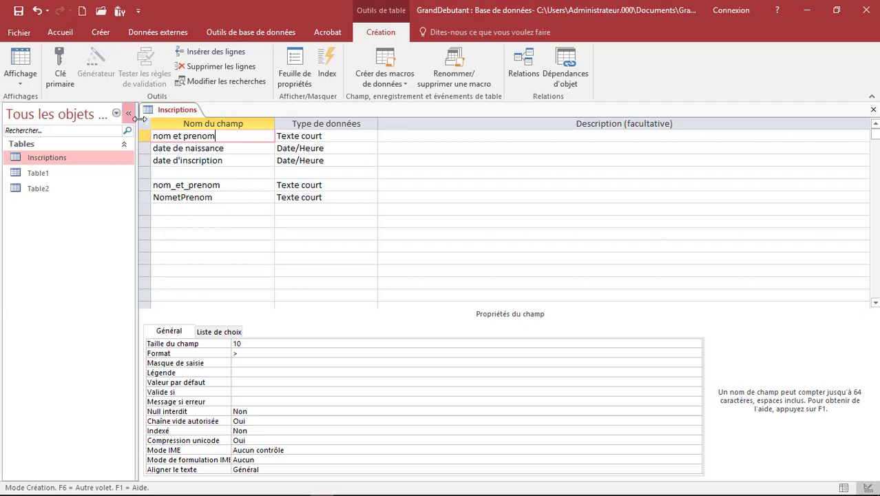
pyautogui.click(18, 11)
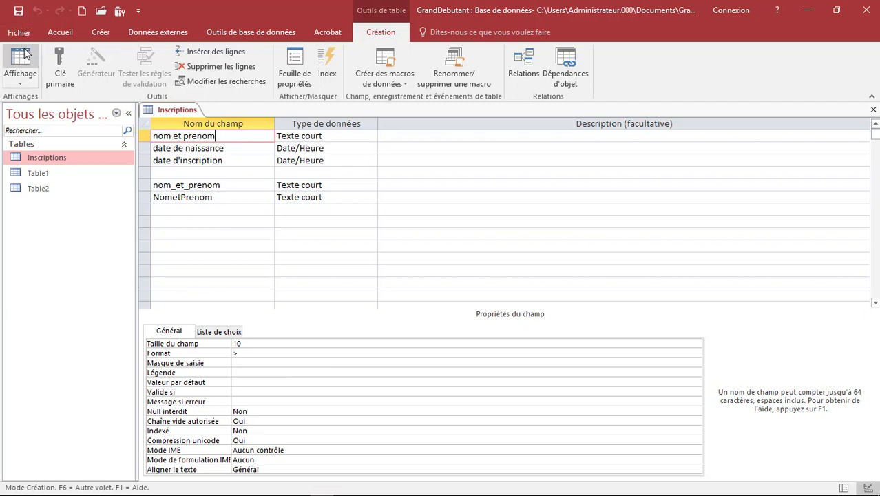
pyautogui.click(22, 58)
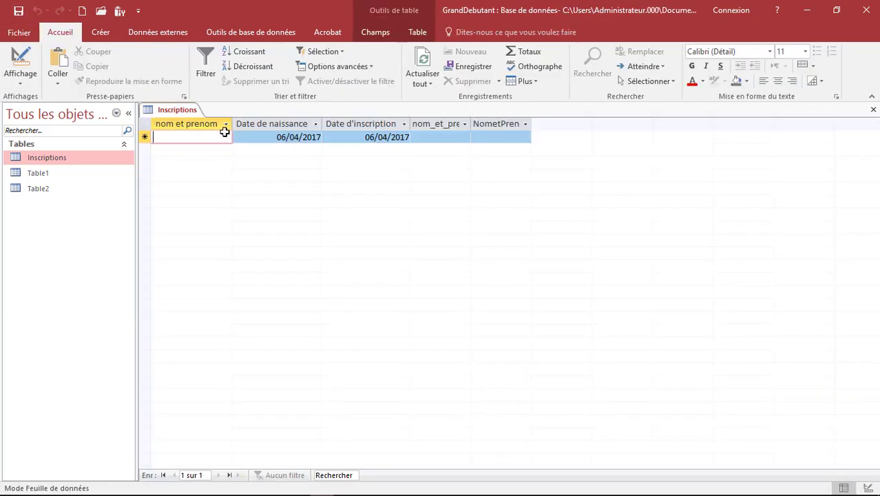
# Set the Légende of the nom et prenom field to "Nom et Prénom", save the table and display it in Datasheet view
pyautogui.click(14, 77)
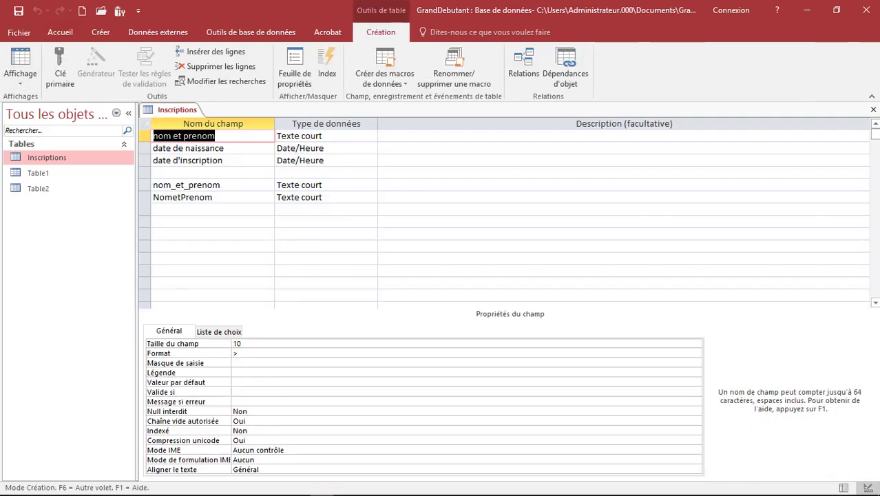
pyautogui.click(405, 137)
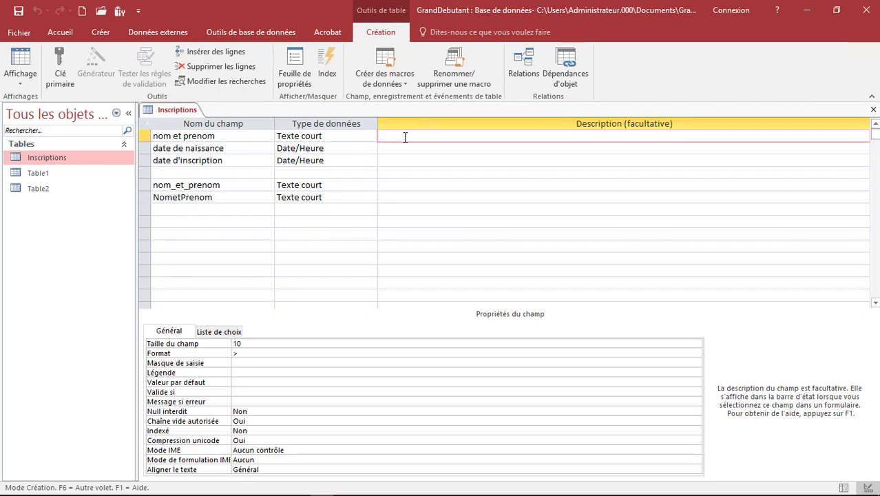
pyautogui.click(244, 373)
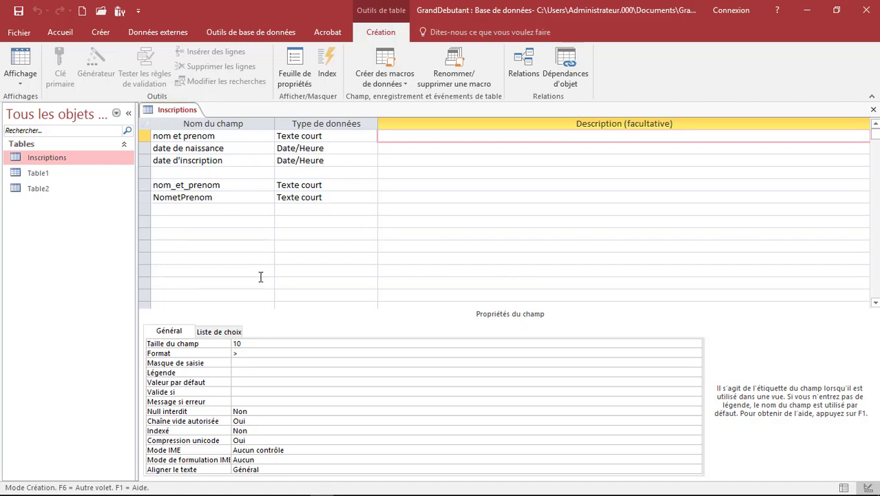
pyautogui.write('Nom et Prénom')
pyautogui.click(20, 13)
pyautogui.click(21, 62)
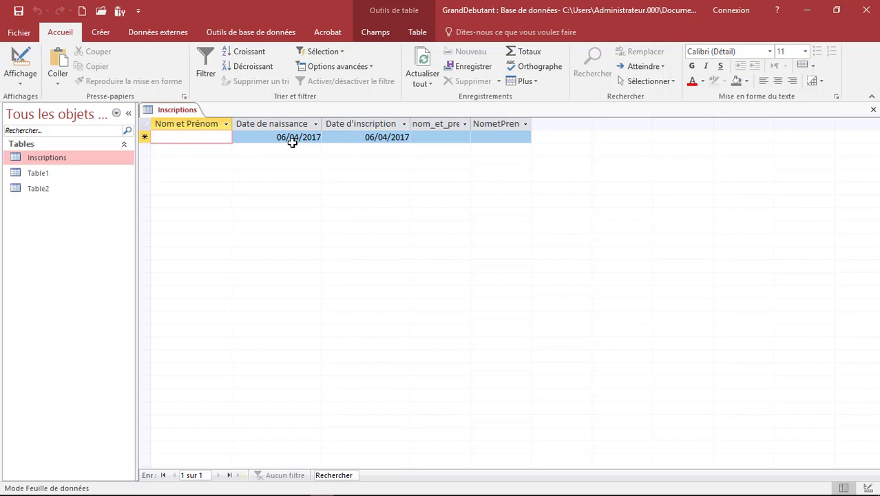
# Return to Design view and set the Format of the date de naissance field to "Date, complet"
pyautogui.click(24, 61)
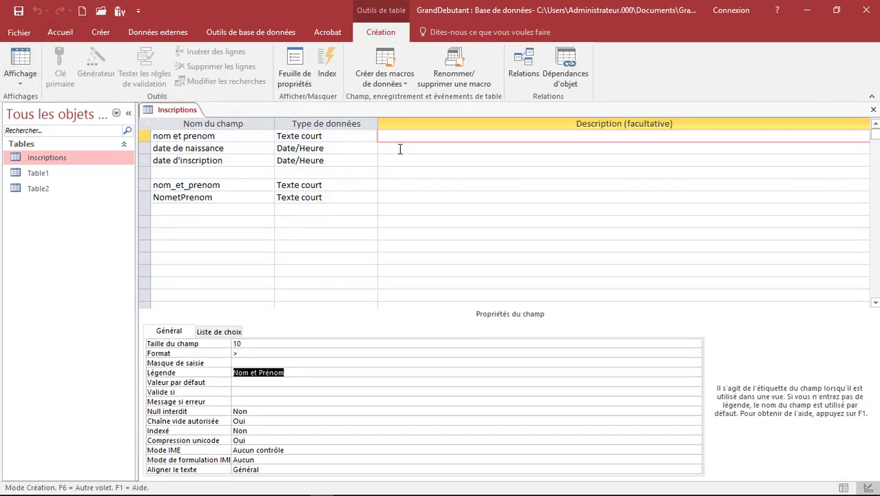
pyautogui.click(400, 149)
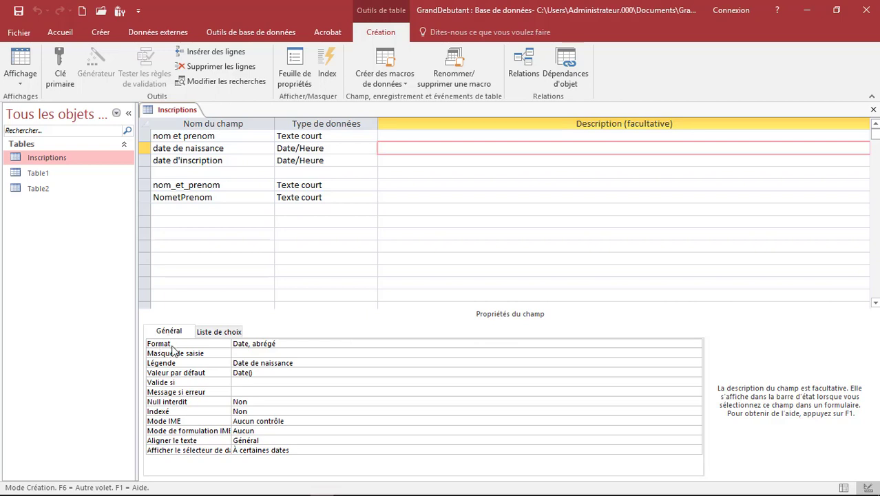
pyautogui.click(283, 343)
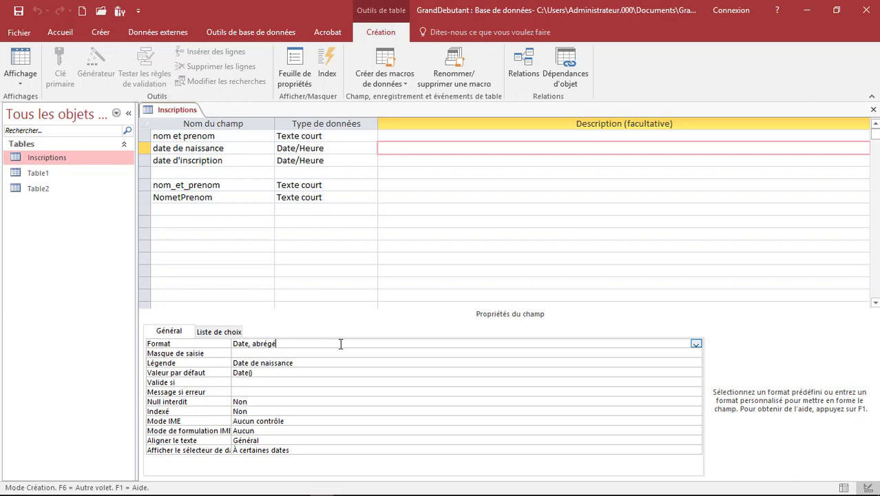
pyautogui.click(696, 344)
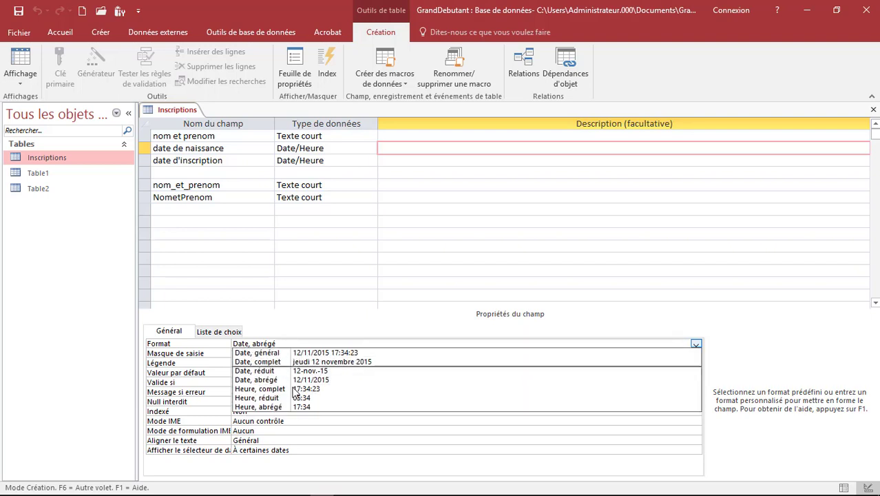
pyautogui.click(334, 363)
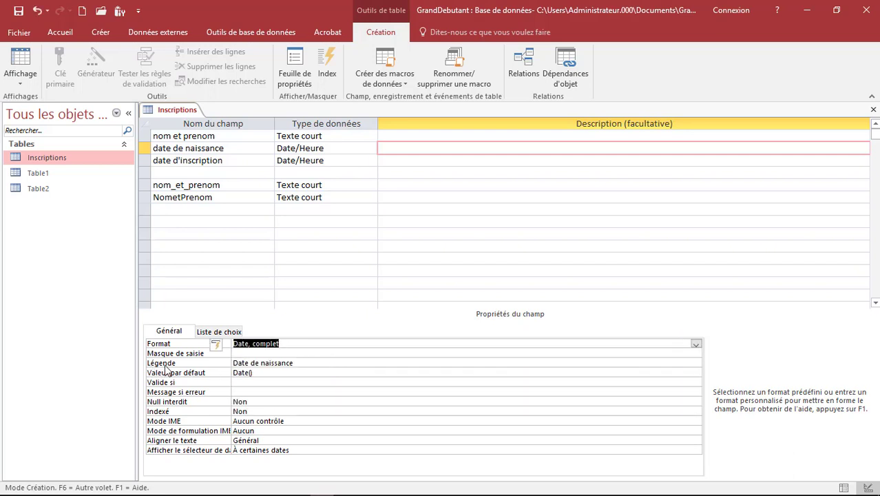
# Check the date de naissance field's Légende and Valeur par défaut, and save the table while switching to Datasheet view
pyautogui.click(317, 363)
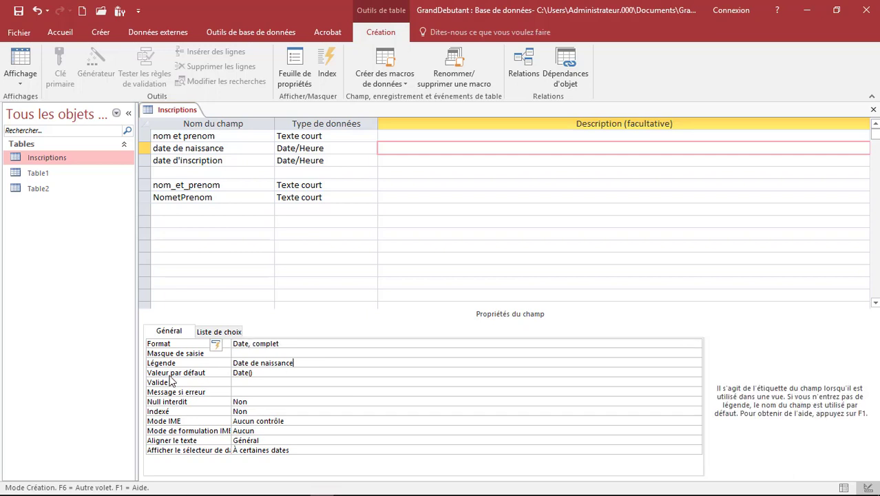
pyautogui.click(257, 372)
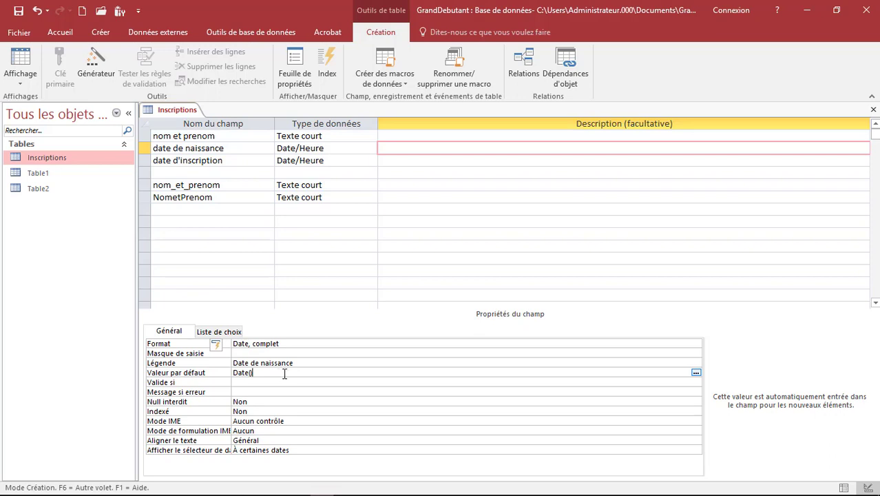
pyautogui.click(20, 64)
pyautogui.click(391, 292)
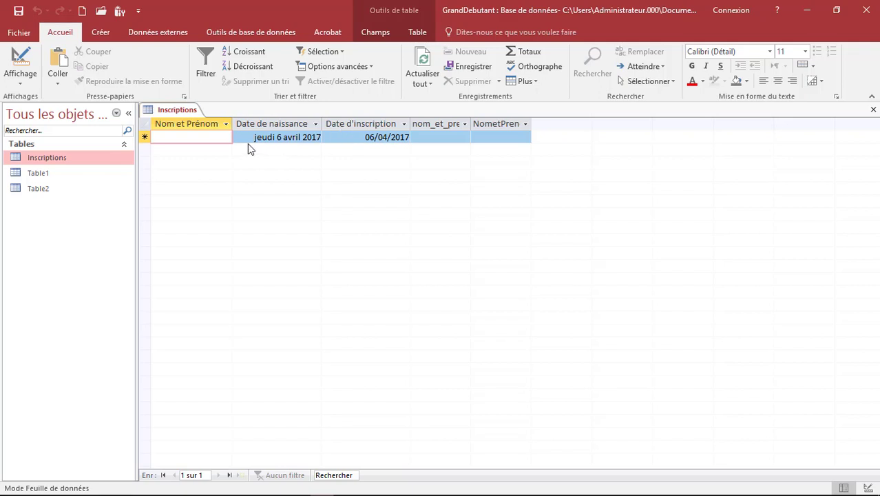
# Review the properties of the nom et prenom field in Design view and return to Datasheet view
pyautogui.click(27, 62)
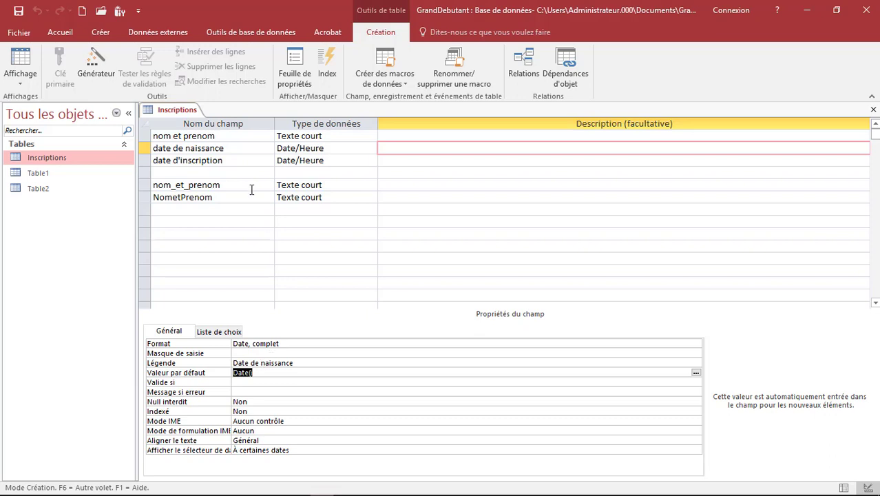
pyautogui.click(396, 136)
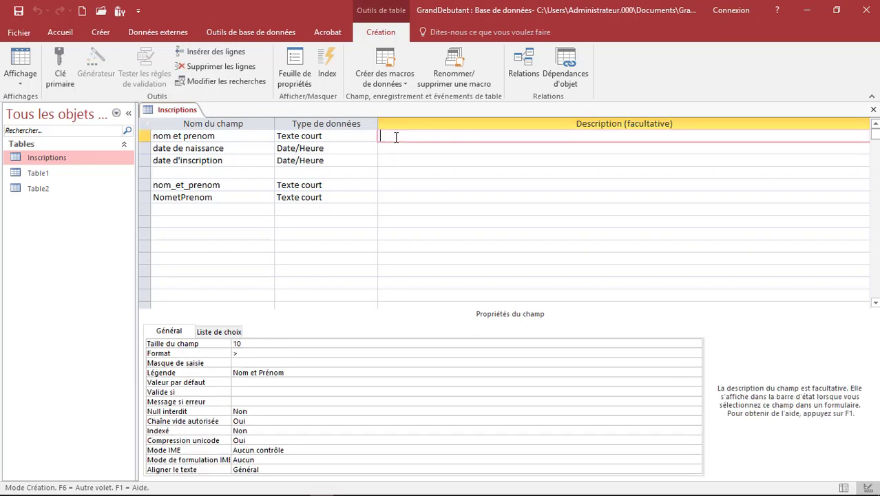
pyautogui.click(20, 62)
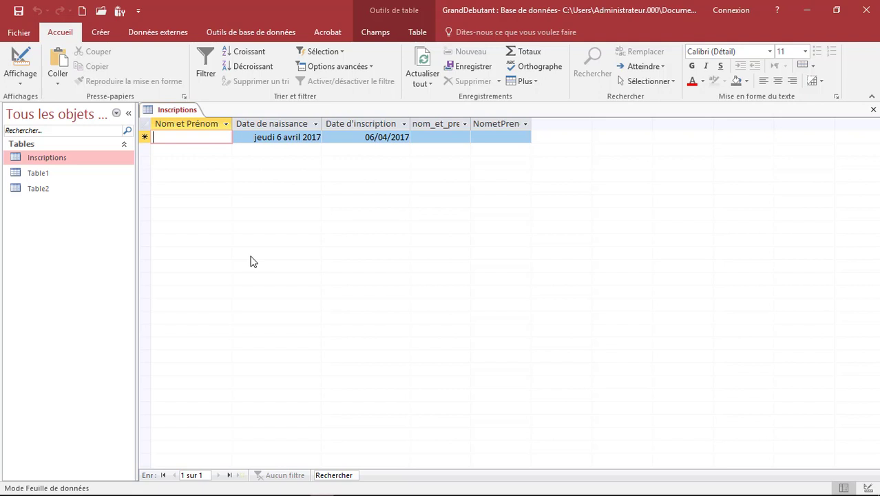
# Enter a person's first and last name in lowercase without a space in the first record's Nom et Prénom cell
pyautogui.write('daniel')
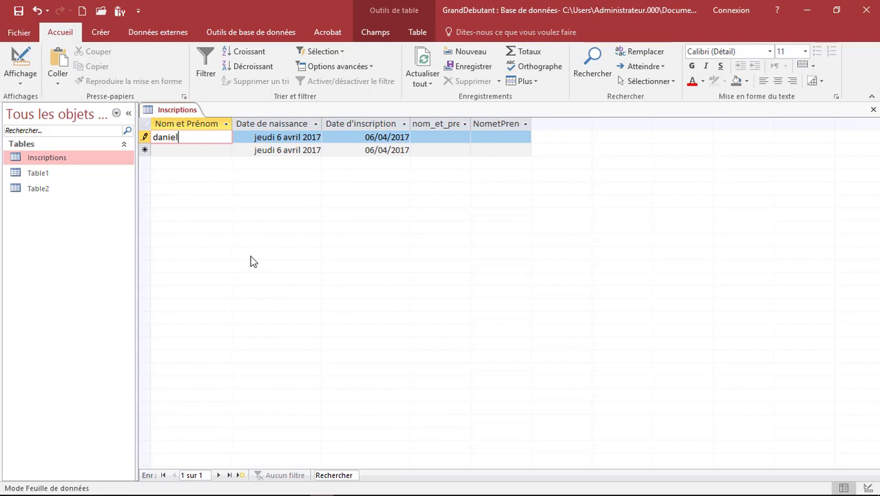
pyautogui.write('jea')
pyautogui.moveTo(196, 137); pyautogui.dragTo(152, 137)
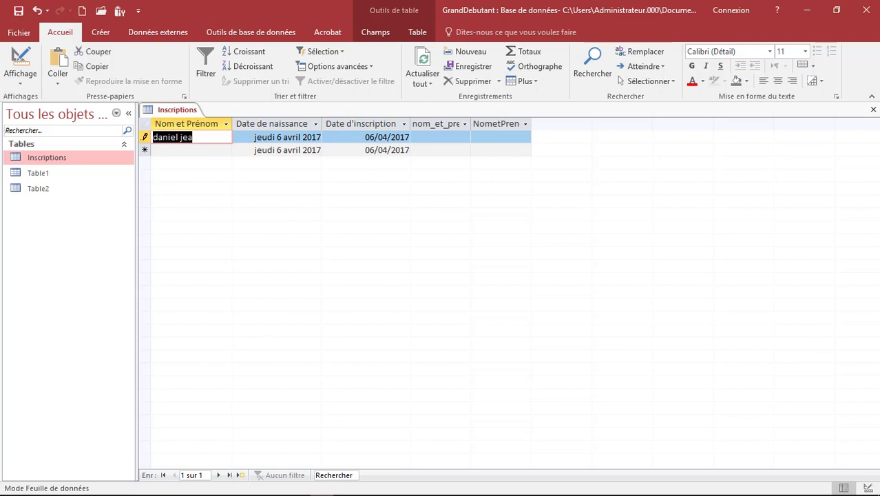
pyautogui.click(204, 137)
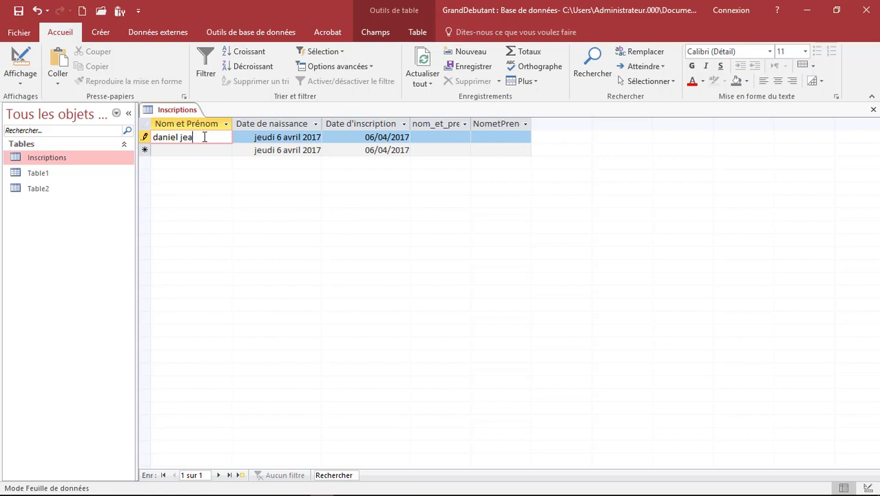
pyautogui.click(181, 137)
pyautogui.press('BackSpace')
pyautogui.click(211, 137)
pyautogui.write('n')
pyautogui.press('Tab')
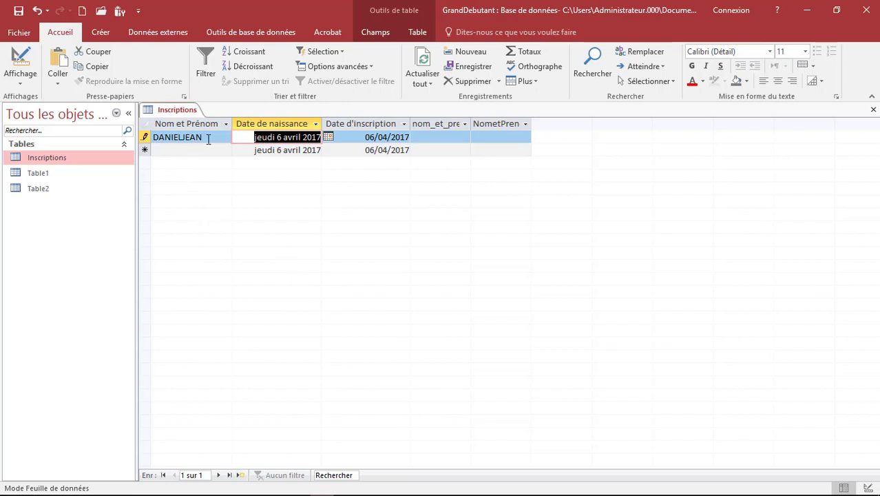
# Set the Taille du champ of the nom et prenom field to 25 in Design view and display the table in Datasheet view
pyautogui.click(20, 61)
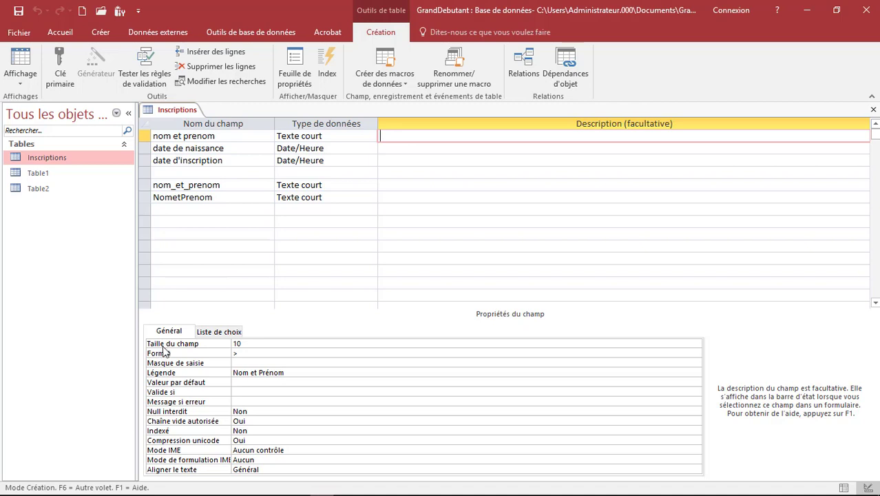
pyautogui.click(200, 344)
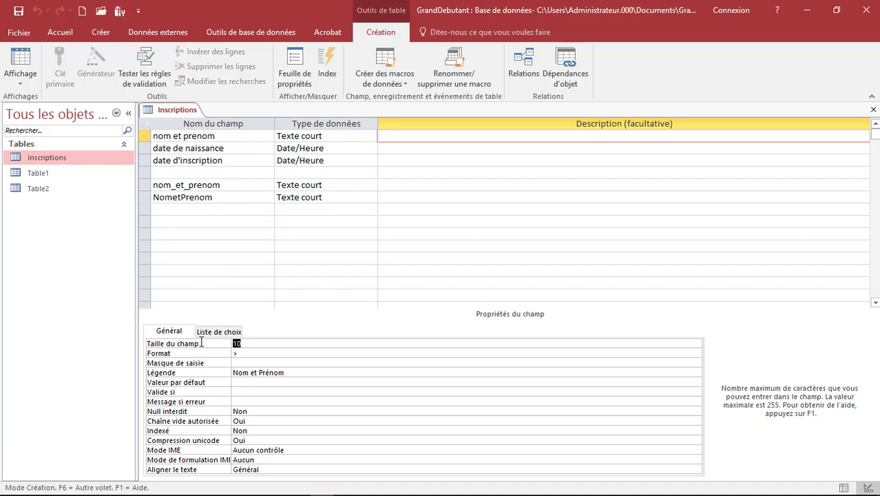
pyautogui.press('Tab')
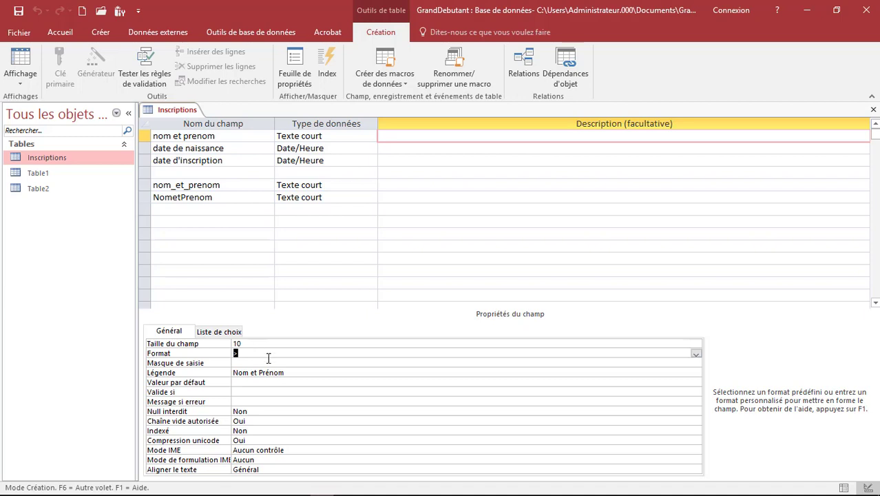
pyautogui.hotkey('shift', 'Tab')
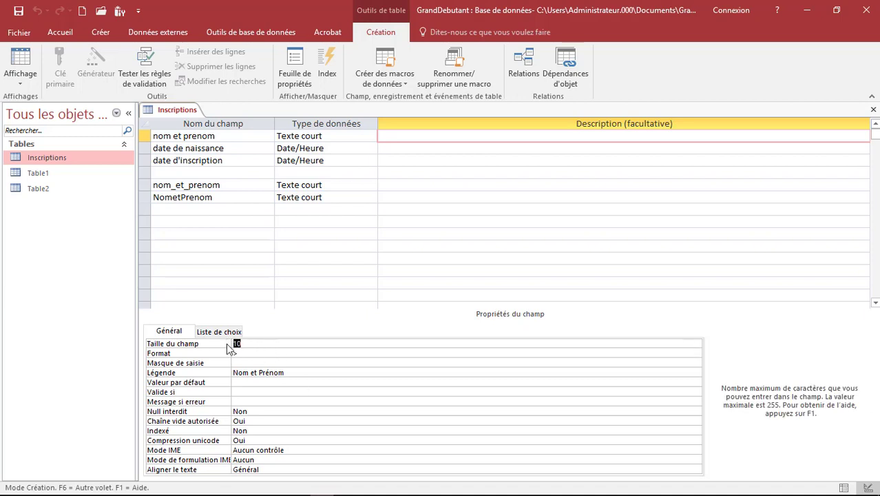
pyautogui.press('Num_Lock')
pyautogui.write('2')
pyautogui.press('BackSpace')
pyautogui.press('BackSpace')
pyautogui.click(260, 354)
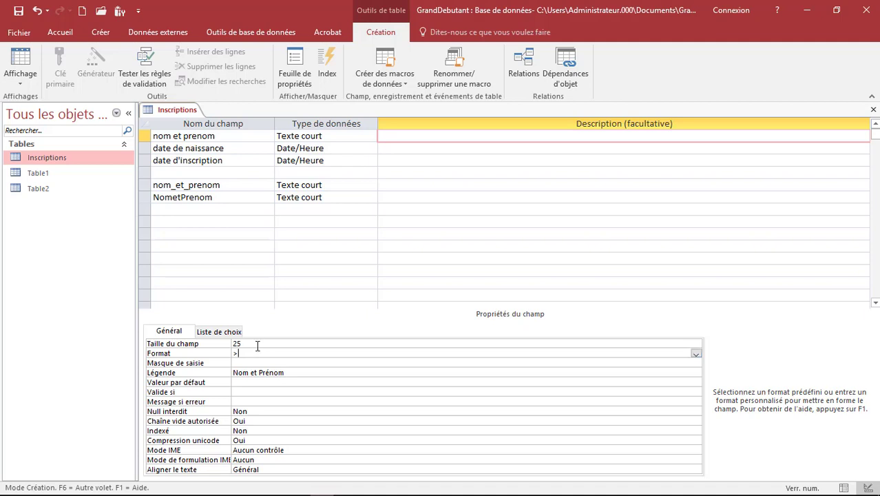
pyautogui.click(257, 344)
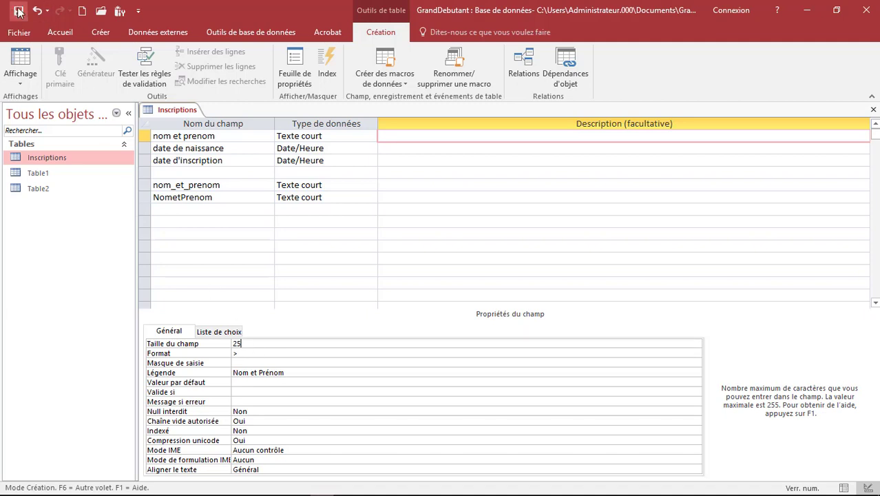
pyautogui.click(25, 60)
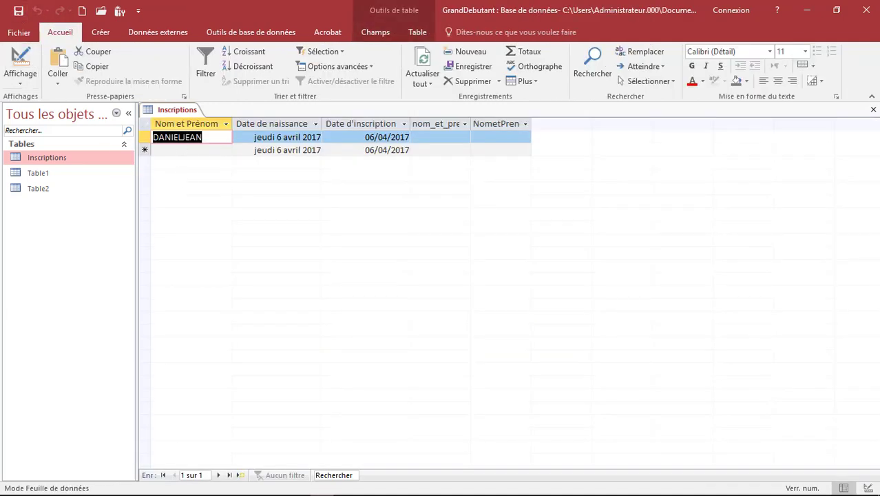
# Insert a space between the two names in the first record's Nom et Prénom cell
pyautogui.click(176, 137)
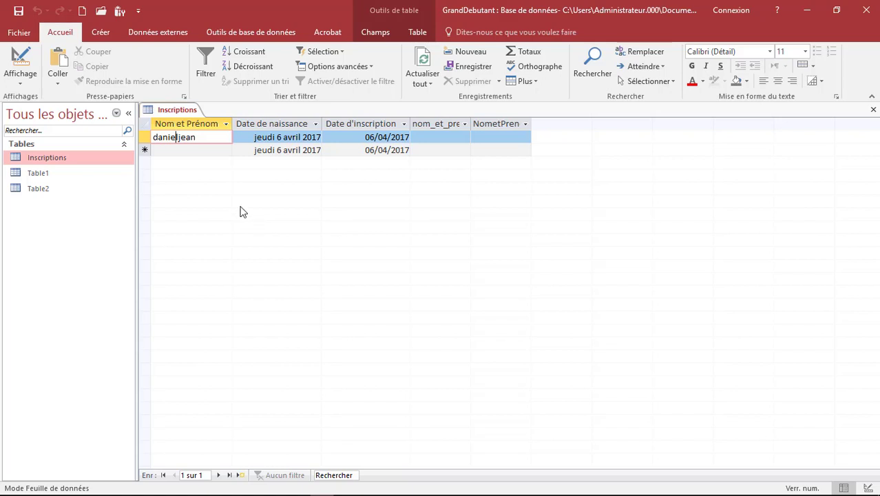
pyautogui.press('Right')
pyautogui.press('Tab')
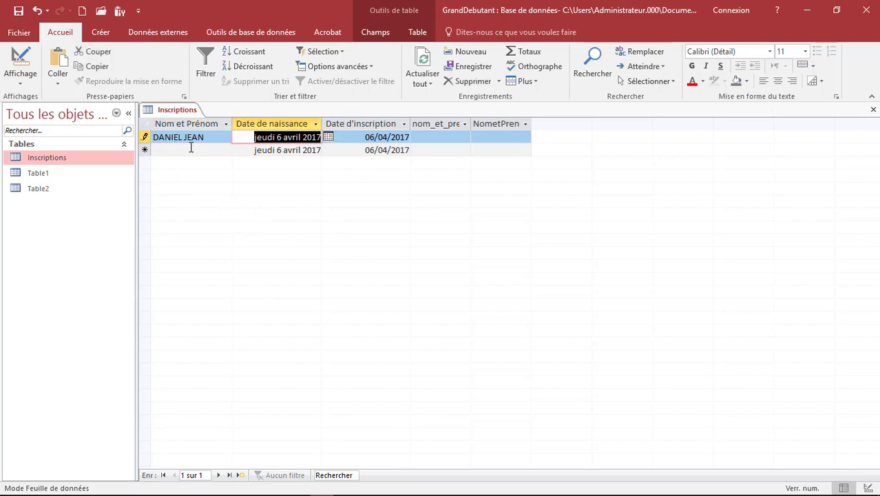
# Set the Format of the nom et prenom field to "<", save the table and display it in Datasheet view
pyautogui.click(21, 53)
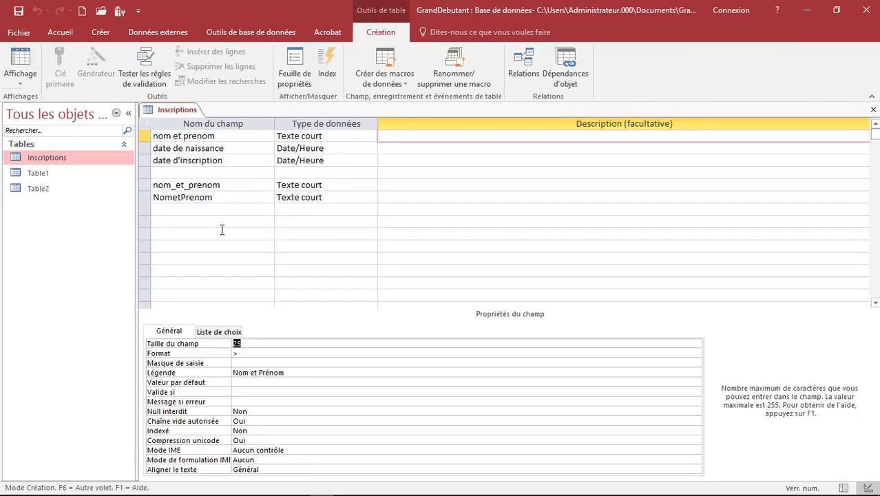
pyautogui.click(257, 352)
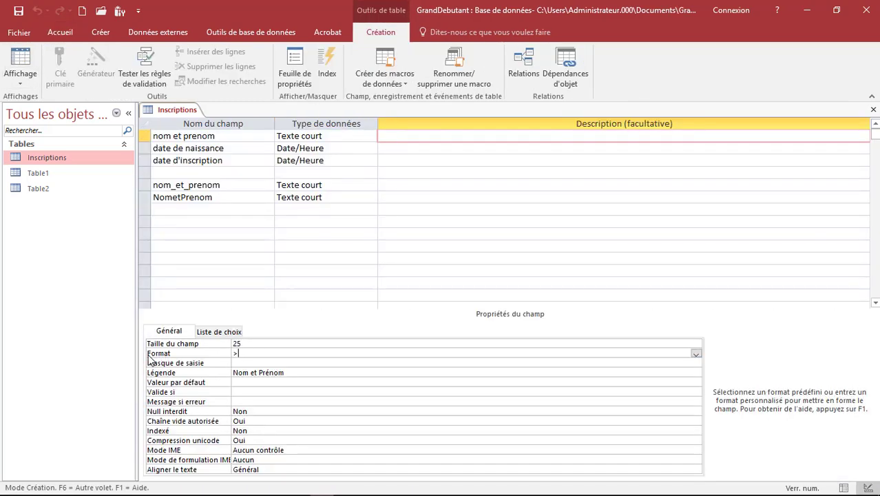
pyautogui.doubleClick(258, 353)
pyautogui.write(',')
pyautogui.write('<')
pyautogui.click(21, 63)
pyautogui.click(396, 290)
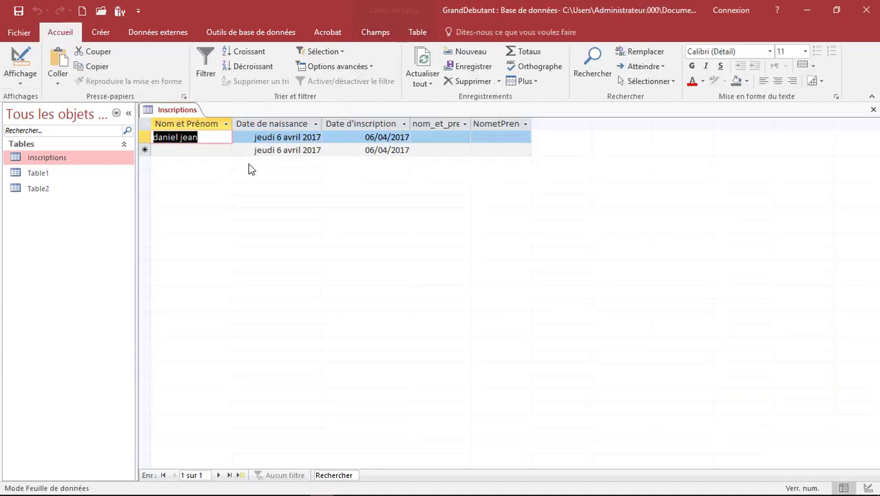
# Replace the first record's Nom et Prénom entry with only a first name entered in capital letters
pyautogui.press('capslock')
pyautogui.write('DQ')
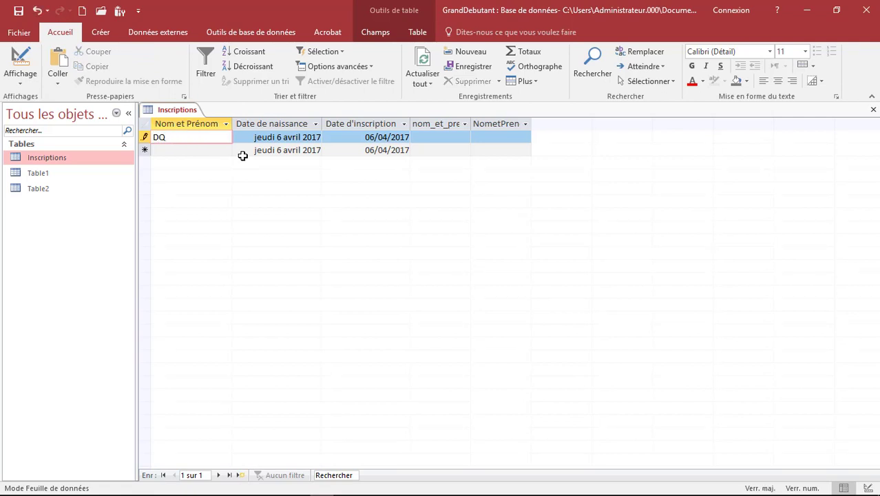
pyautogui.press('BackSpace')
pyautogui.write('ANIEL')
pyautogui.press('Tab')
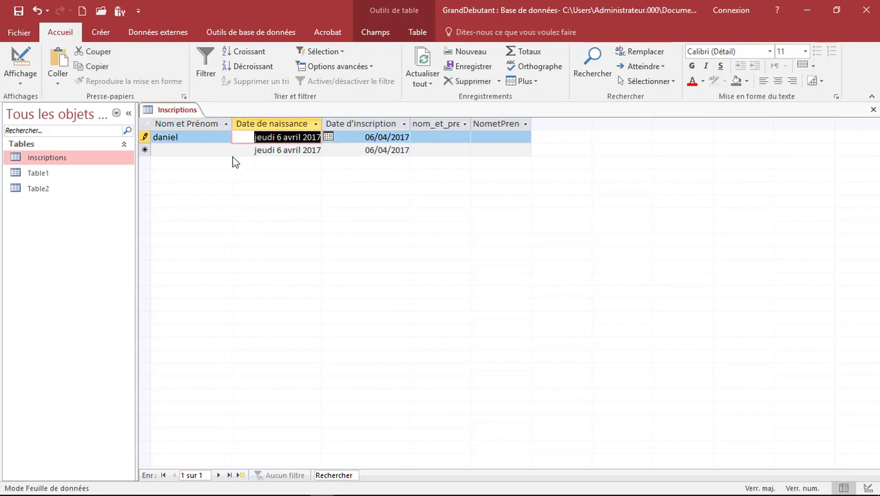
# Return to Design view and review the name and Légende of the nom et prenom field
pyautogui.click(24, 61)
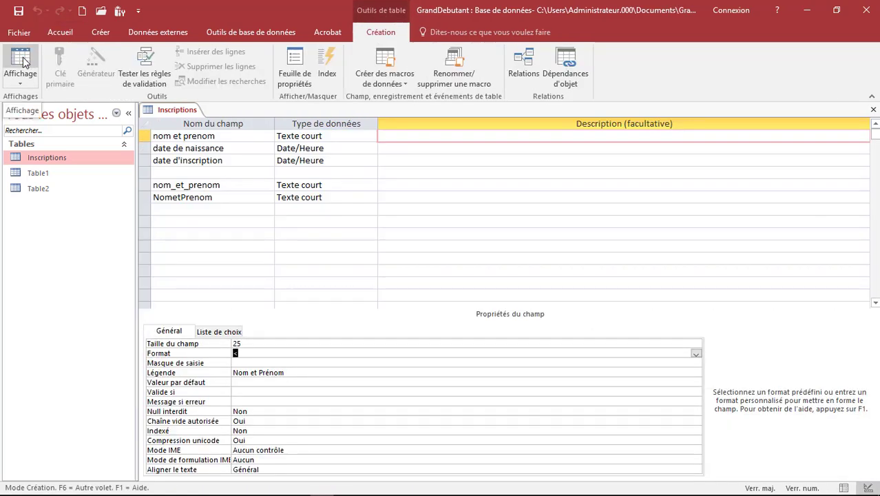
pyautogui.click(243, 139)
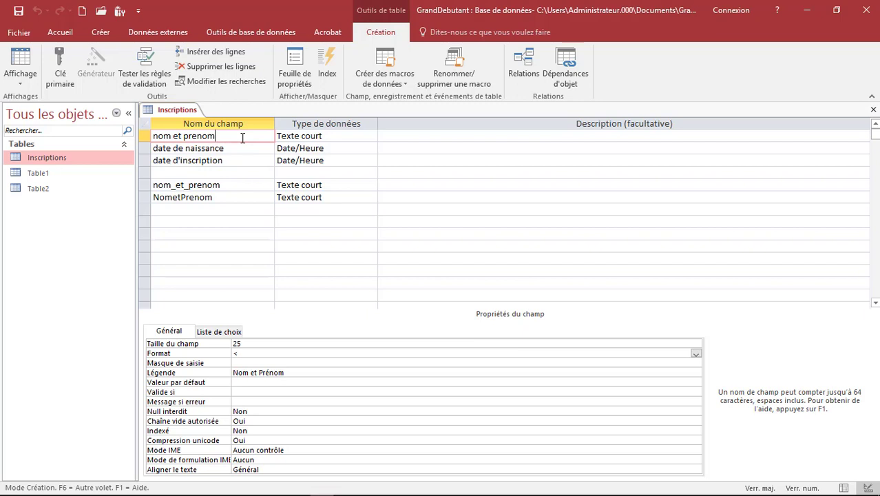
pyautogui.click(395, 140)
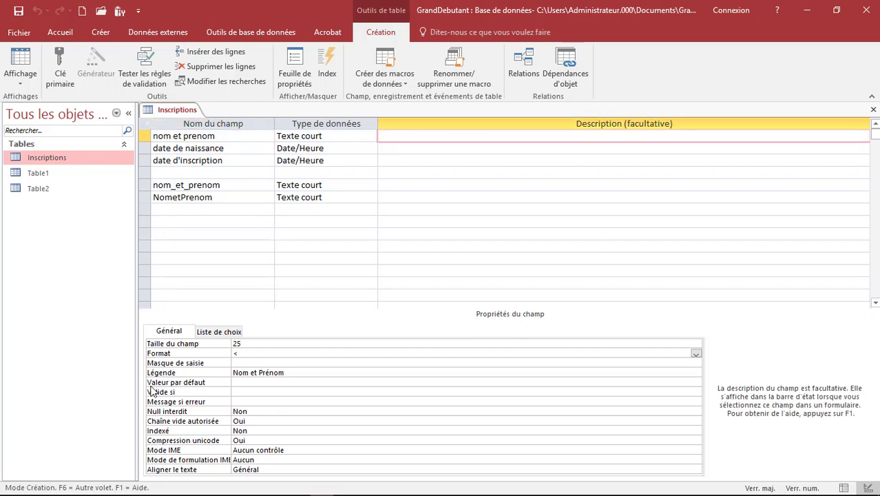
pyautogui.moveTo(298, 373); pyautogui.dragTo(230, 373)
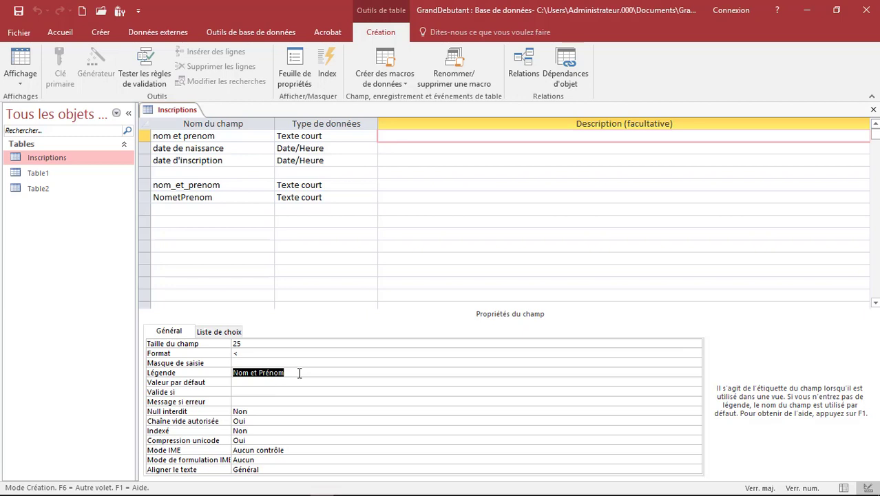
# Edit the Taille du champ of the nom et prenom field and restore it to 25
pyautogui.click(268, 343)
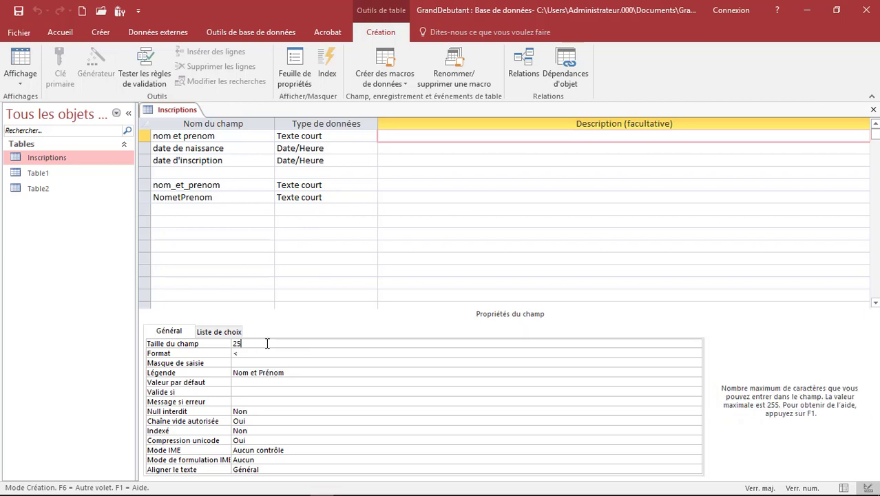
pyautogui.write('5')
pyautogui.press('BackSpace')
# Review the Format and the available data types of the nom et prenom field, keeping Texte court
pyautogui.click(266, 353)
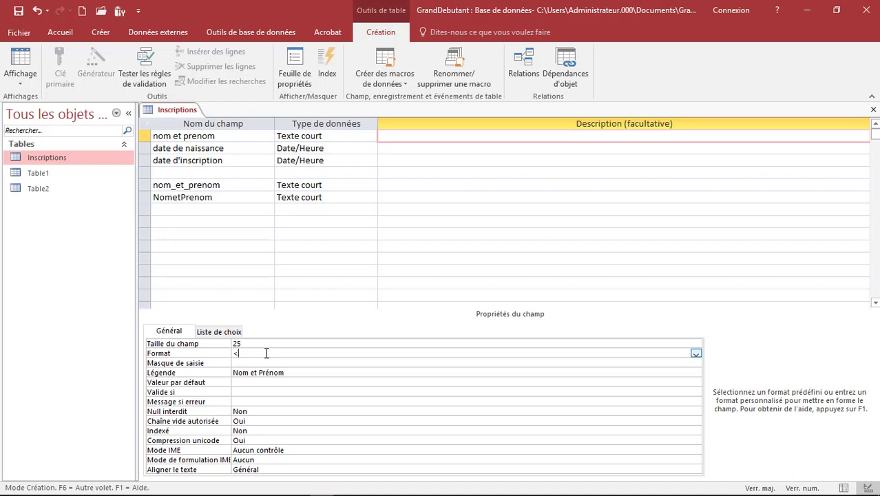
pyautogui.click(365, 135)
pyautogui.click(371, 136)
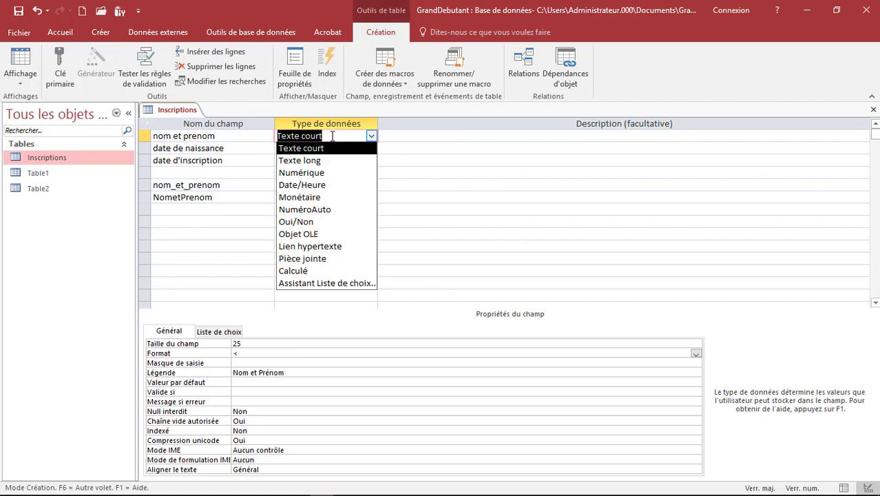
pyautogui.click(401, 137)
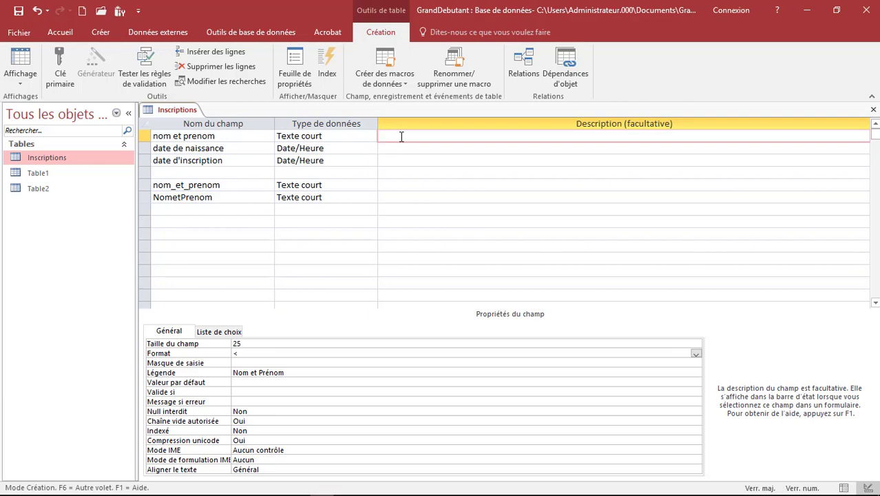